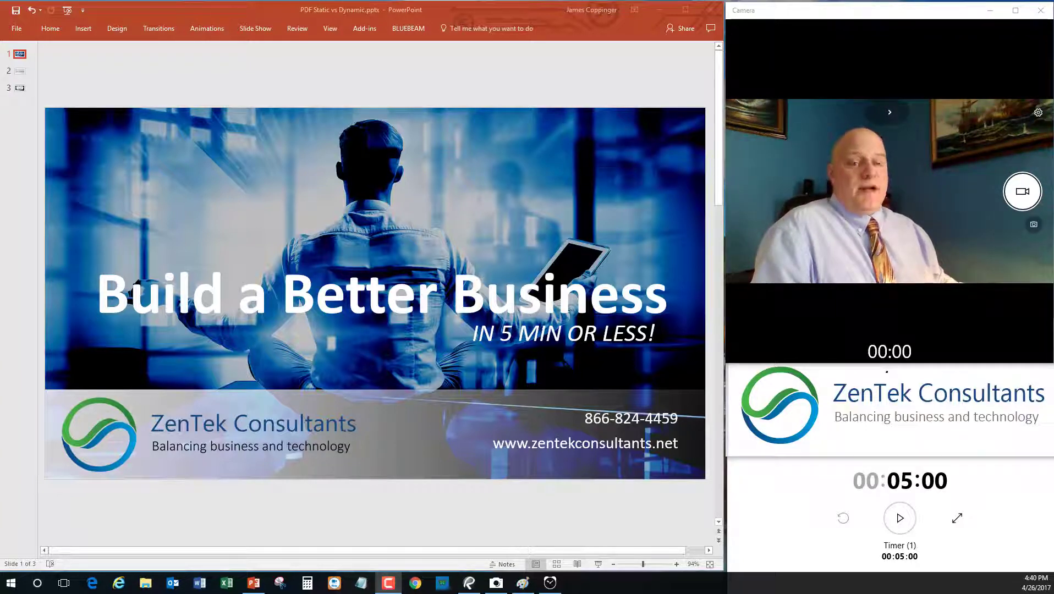
- Start the 5:00 countdown timer and bring the timer, logo and camera windows forward
left_click(1023, 537)
left_click(902, 518)
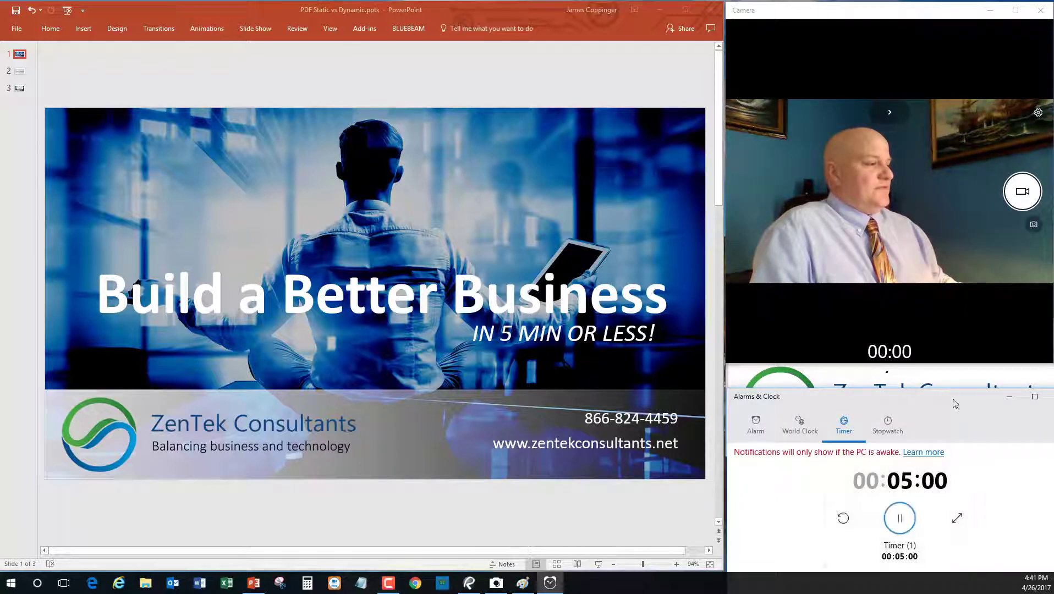
left_click(965, 373)
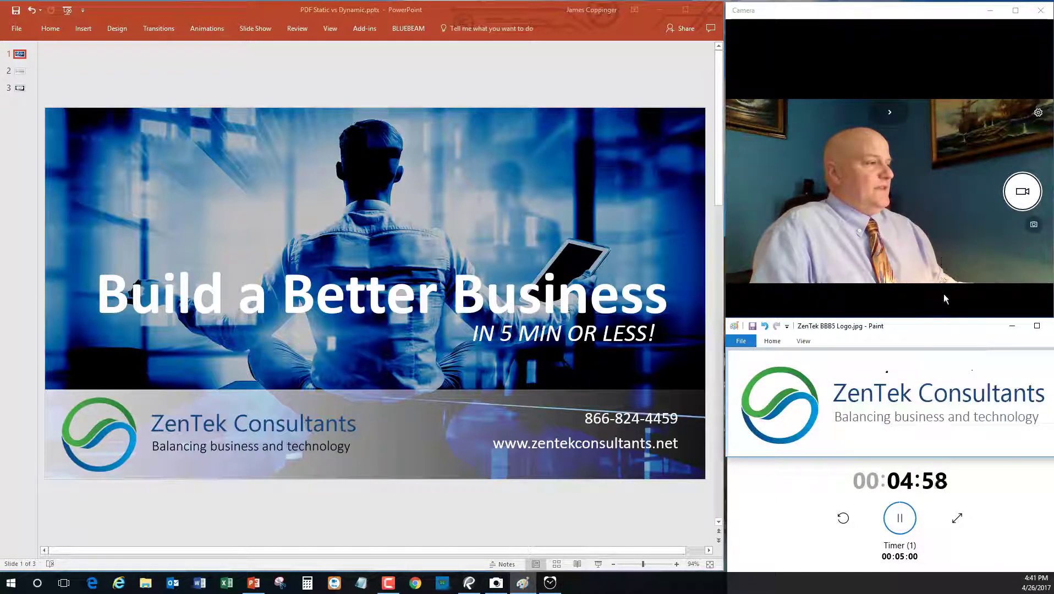
left_click(946, 299)
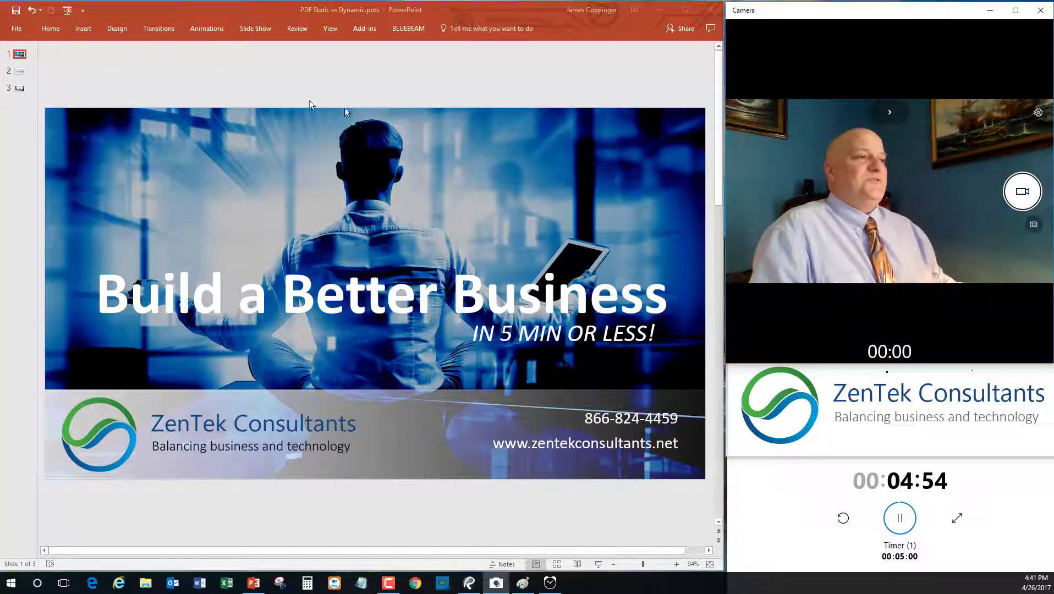
- Go to slide 2, 'PDF's: Static vs. Dynamic'
left_click(23, 72)
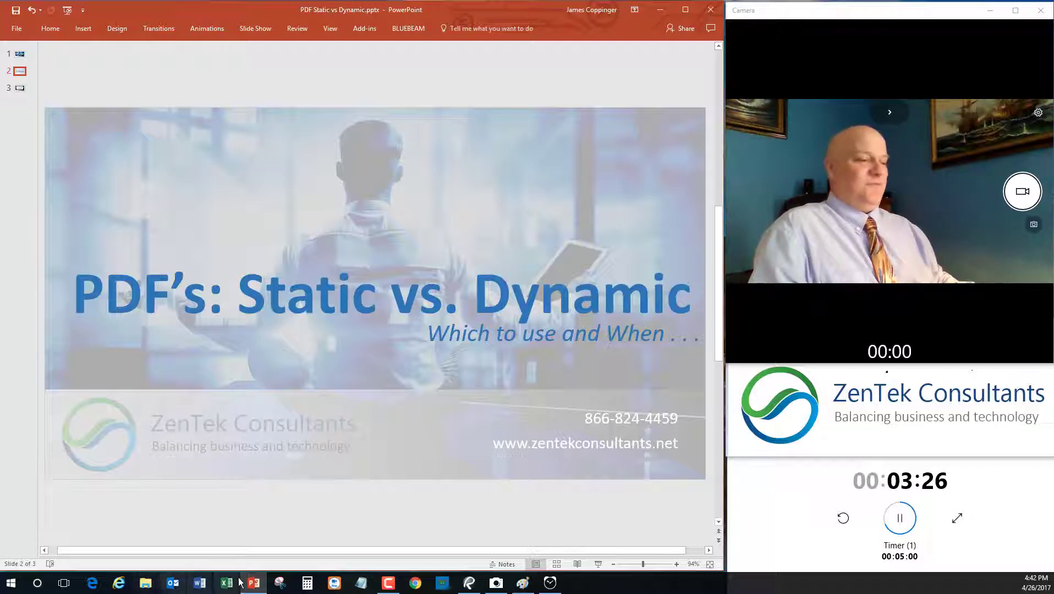
- Switch to the Static RFI form in Bluebeam, scroll through its fields, and return to the top
mouse_move(476, 589)
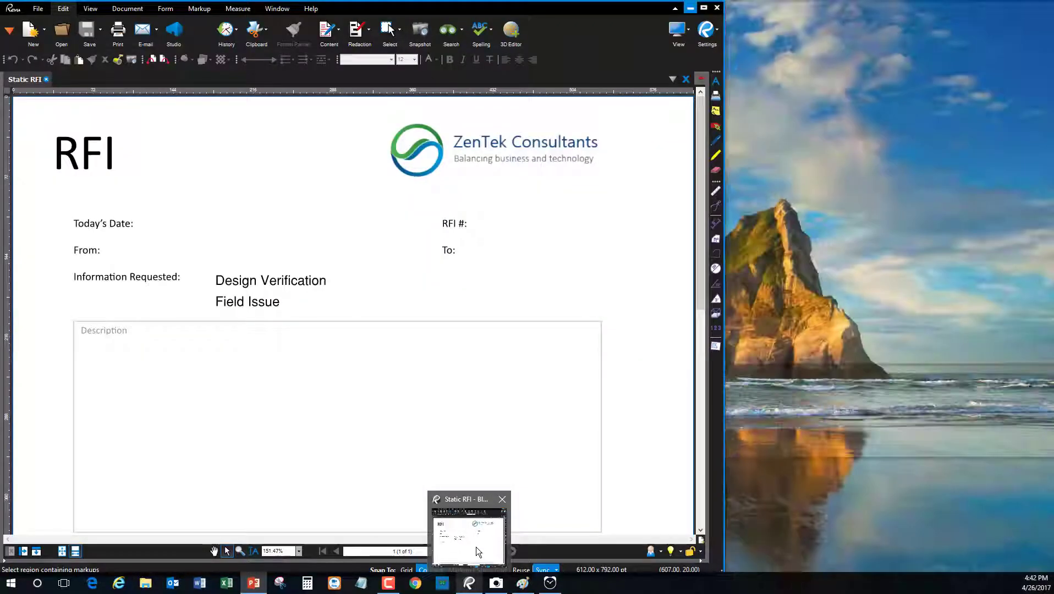
left_click(476, 547)
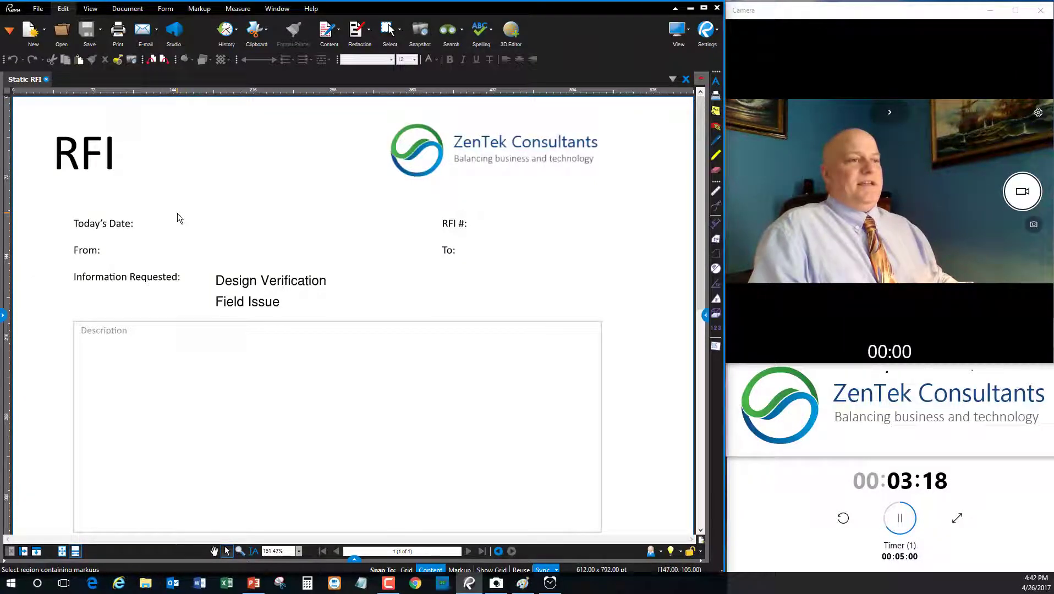
scroll(188, 242, "down", 3)
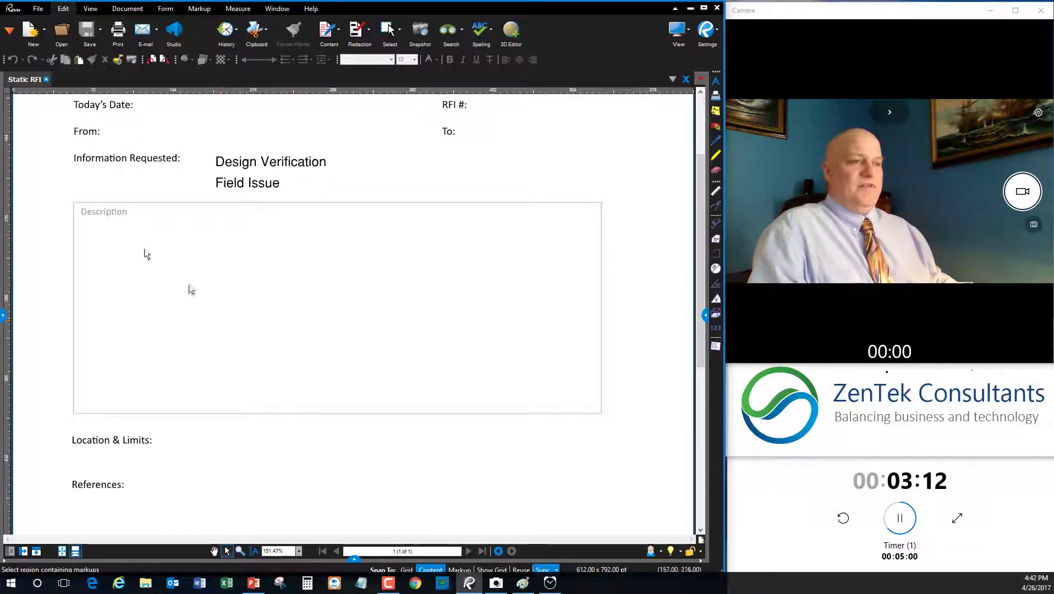
scroll(181, 459, "down", 8)
scroll(144, 236, "up", 8)
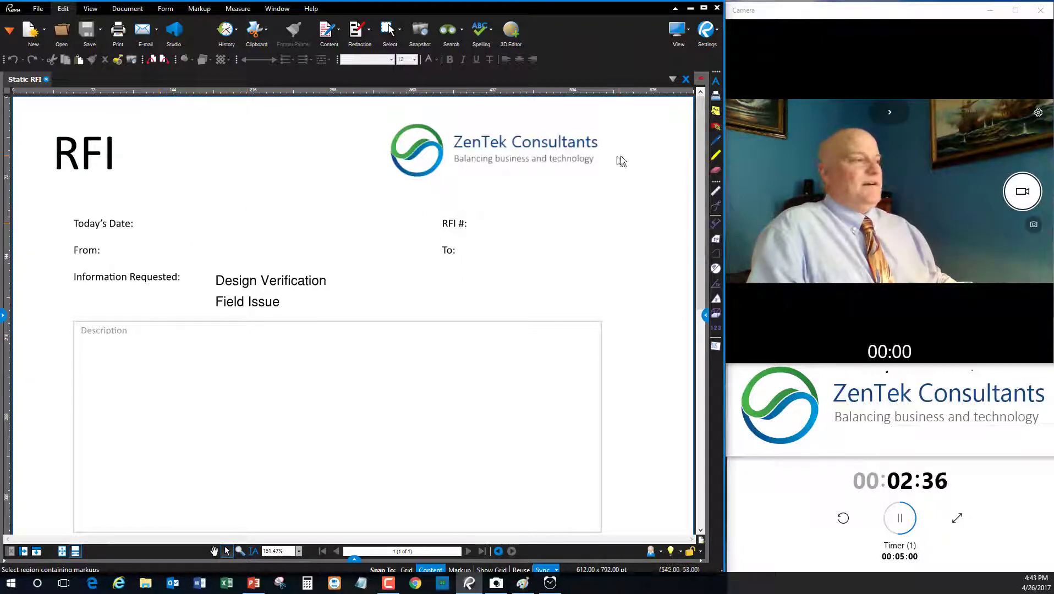
- With the Typewriter tool, add date 1/1/11 and RFI # 123456 to the Static RFI
left_click(715, 97)
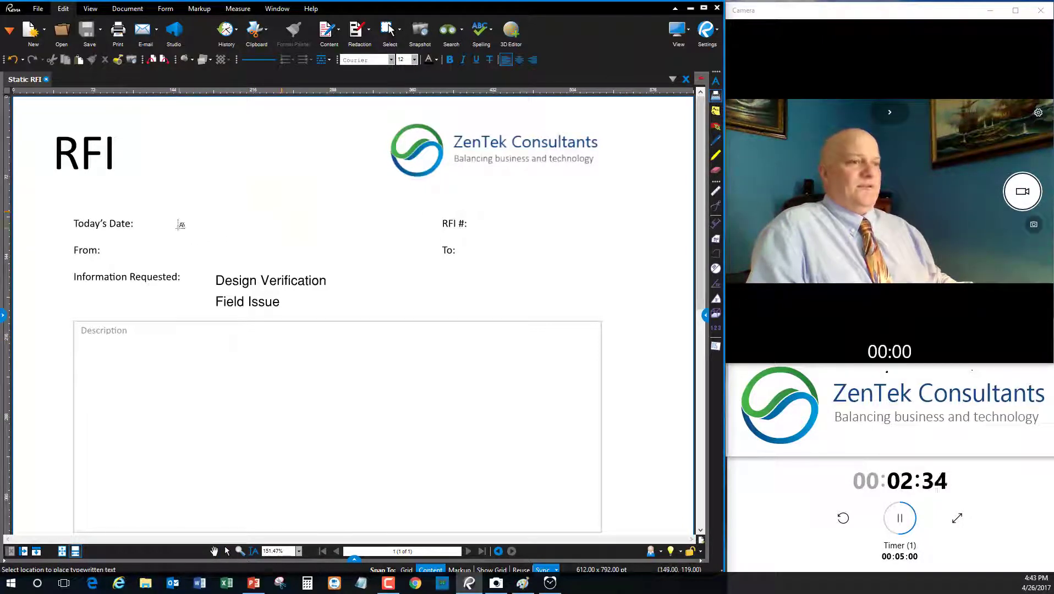
left_click(152, 224)
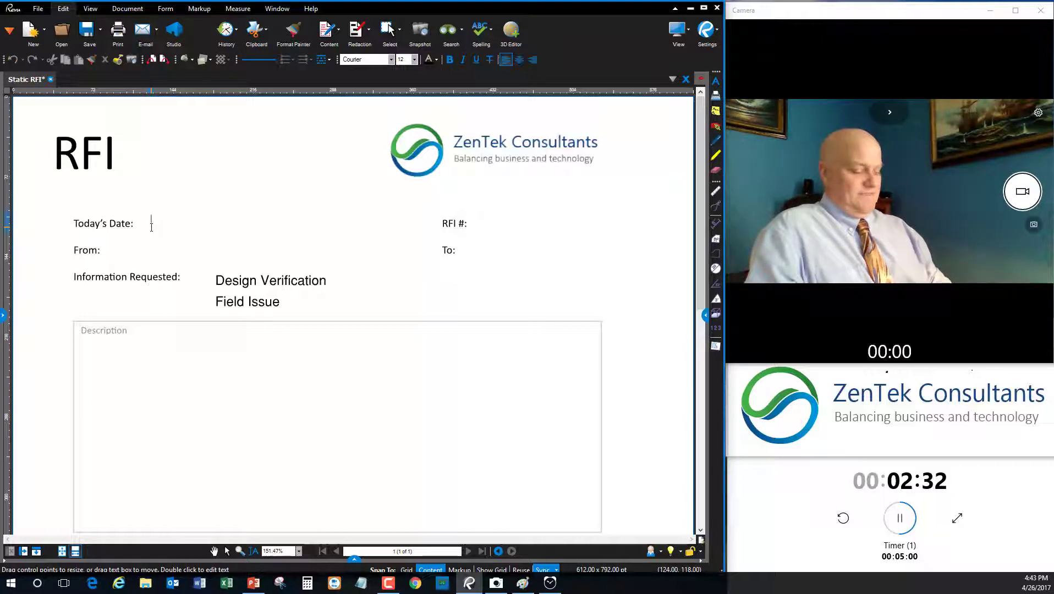
type("1/1/11")
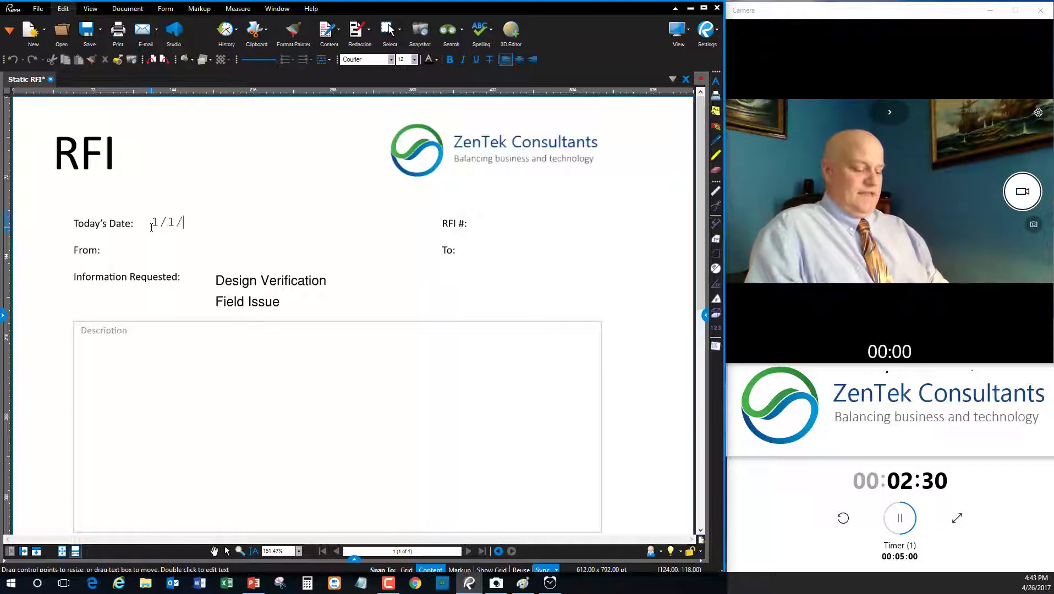
left_click(482, 223)
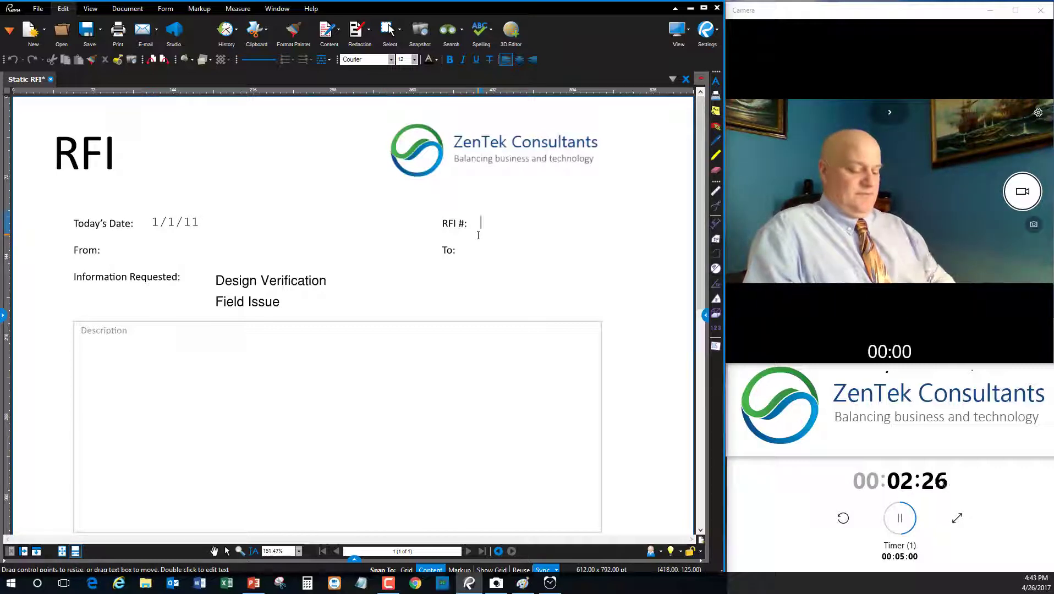
type("123456")
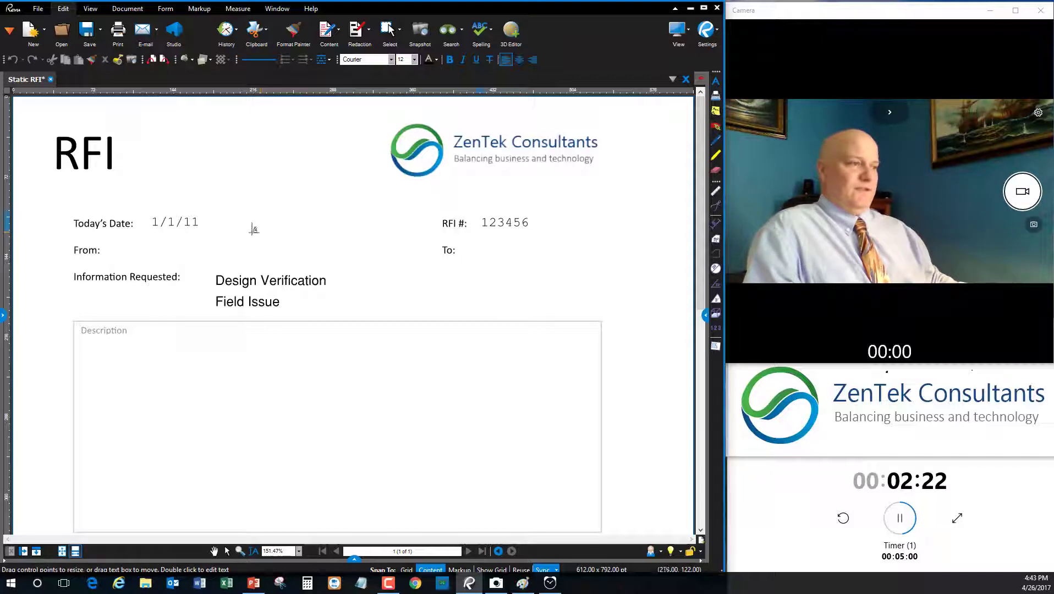
- Type the sender's name on the From line and a recipient after To, then start a Description entry
left_click(156, 242)
type("jim")
left_click(469, 254)
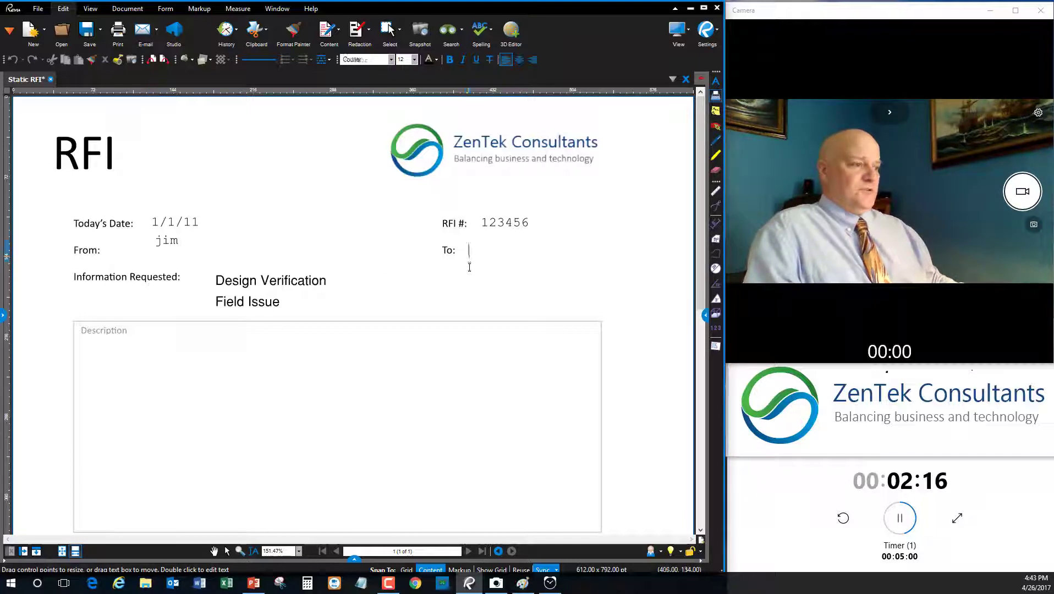
type("jghg")
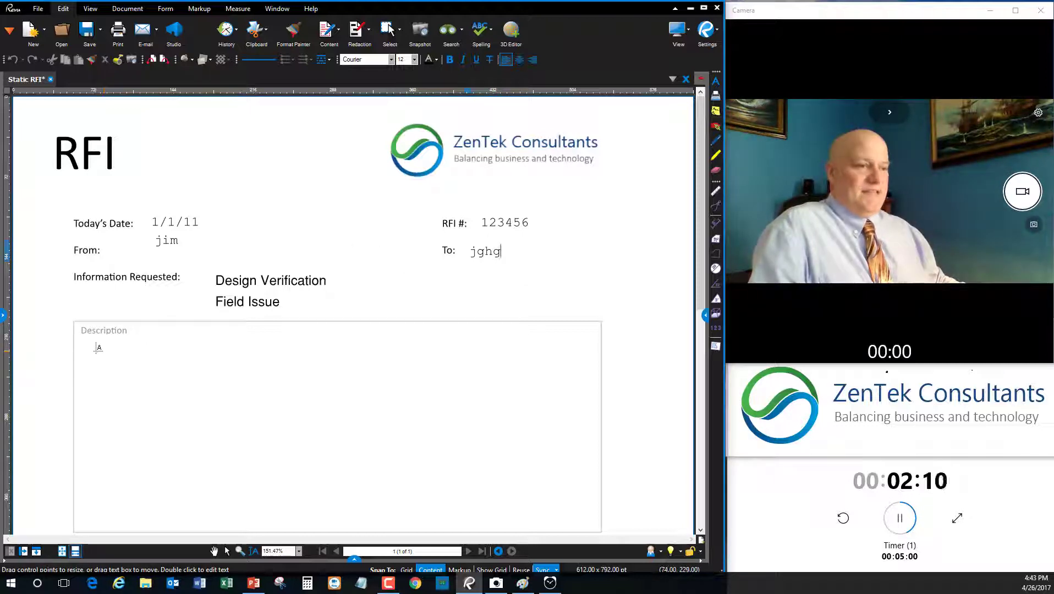
left_click(97, 346)
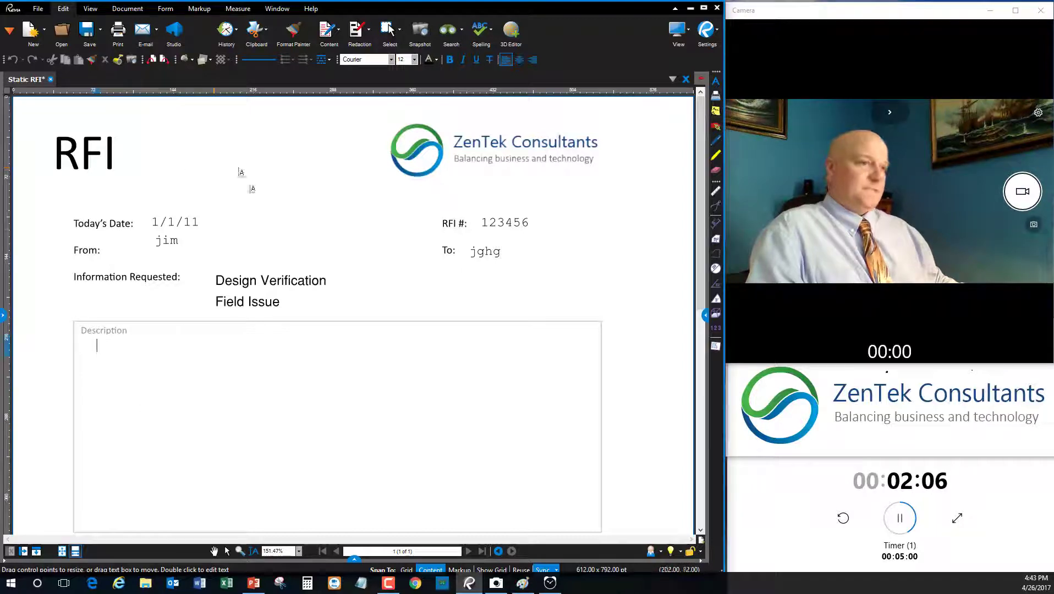
scroll(275, 248, "down", 5)
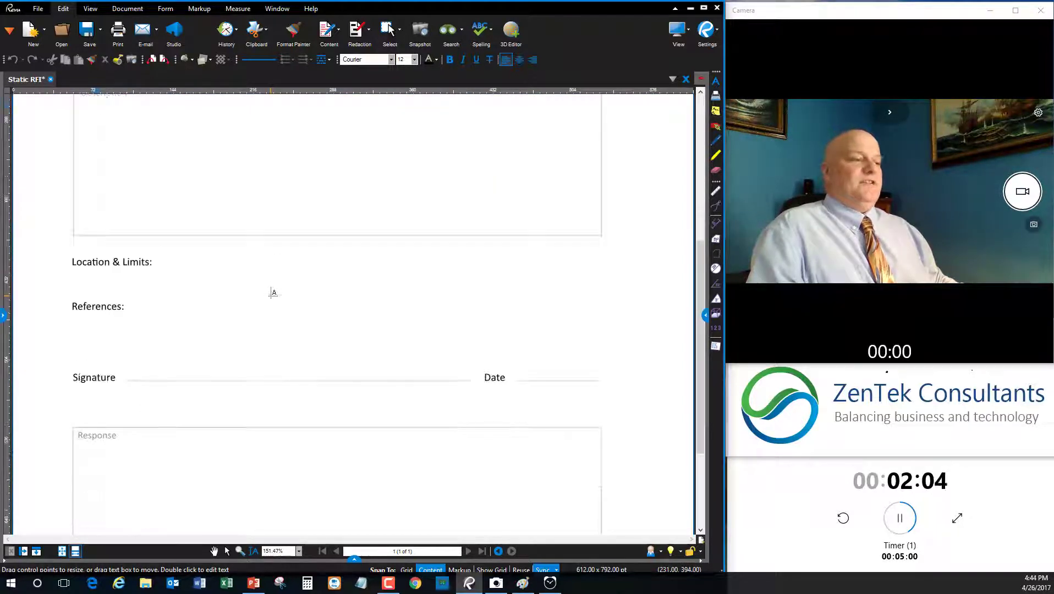
scroll(273, 292, "up", 5)
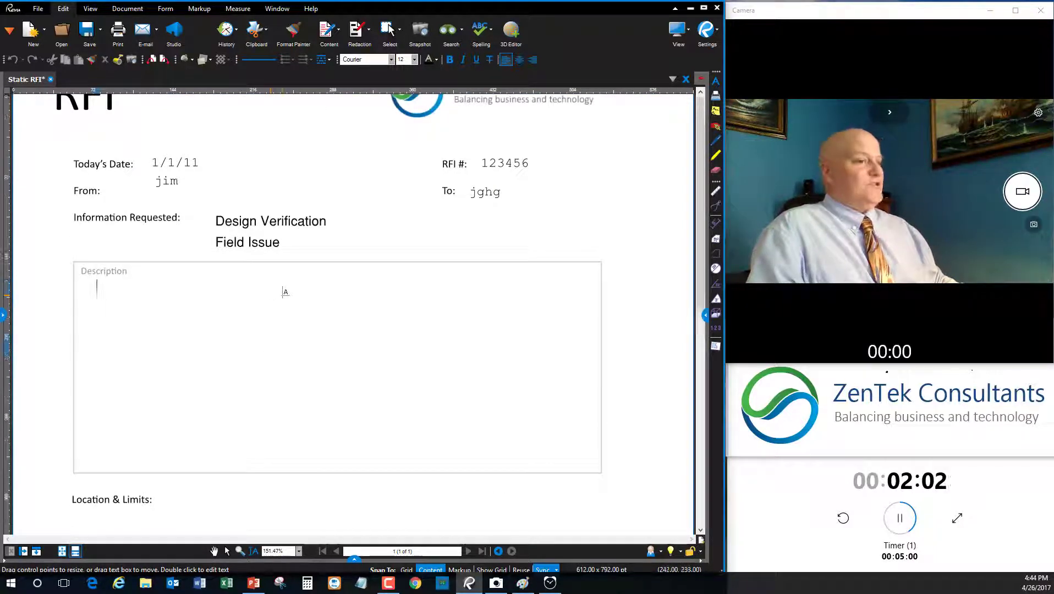
scroll(273, 292, "up", 1)
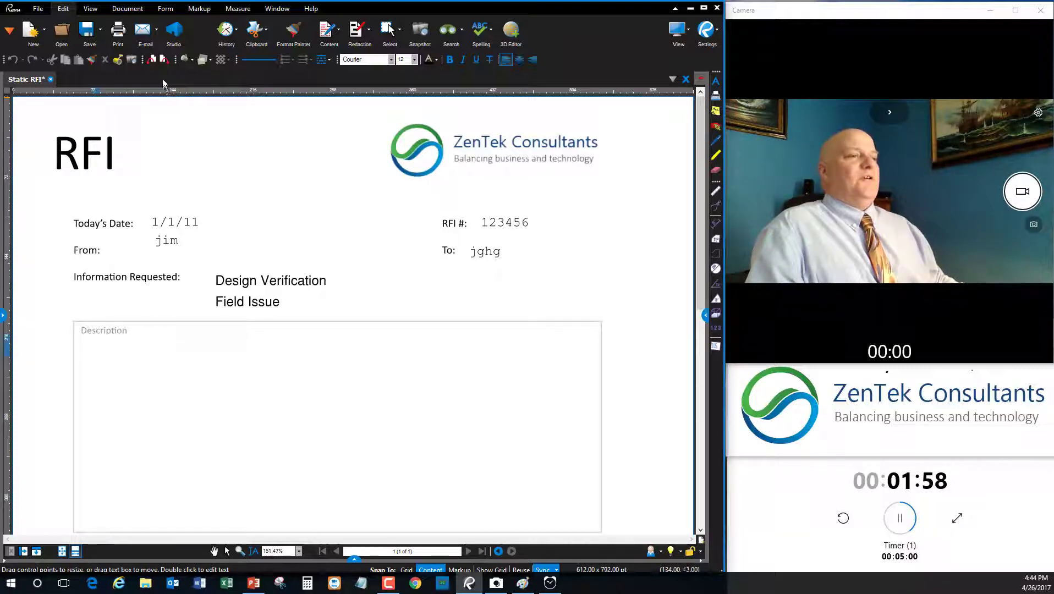
left_click(61, 30)
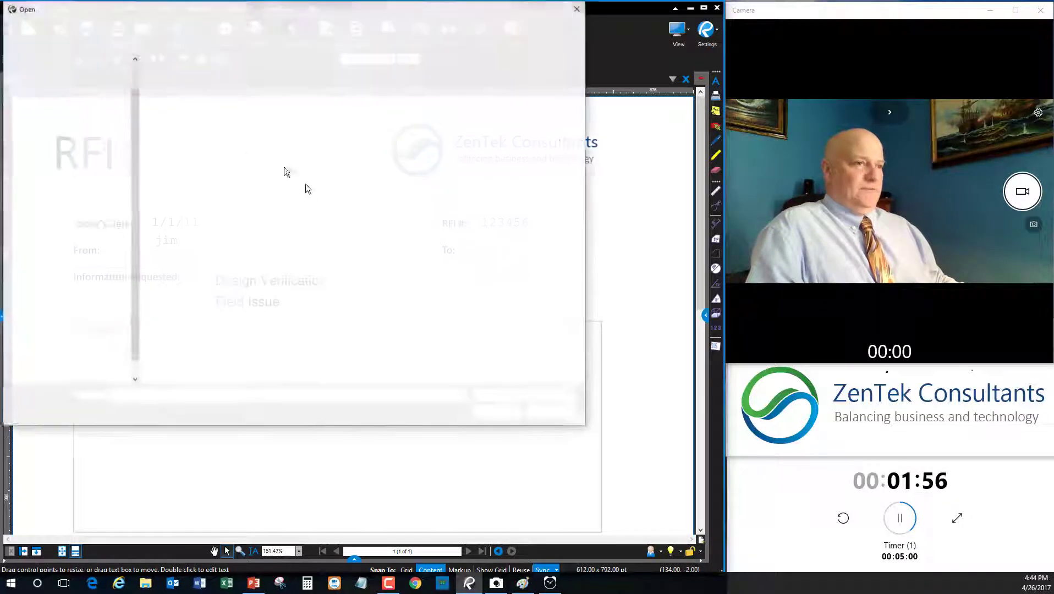
left_click(189, 147)
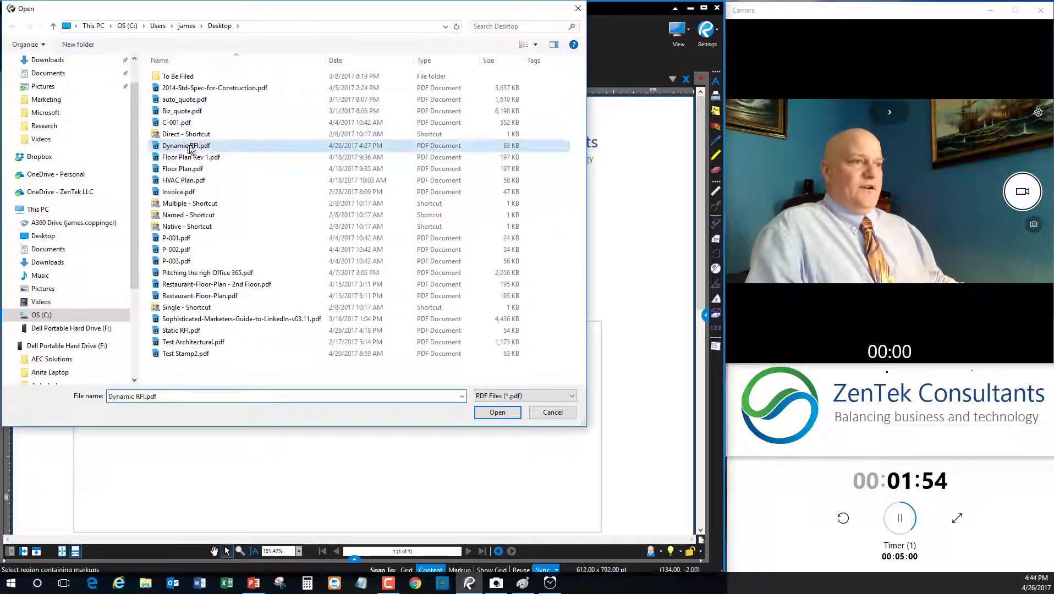
left_click(510, 416)
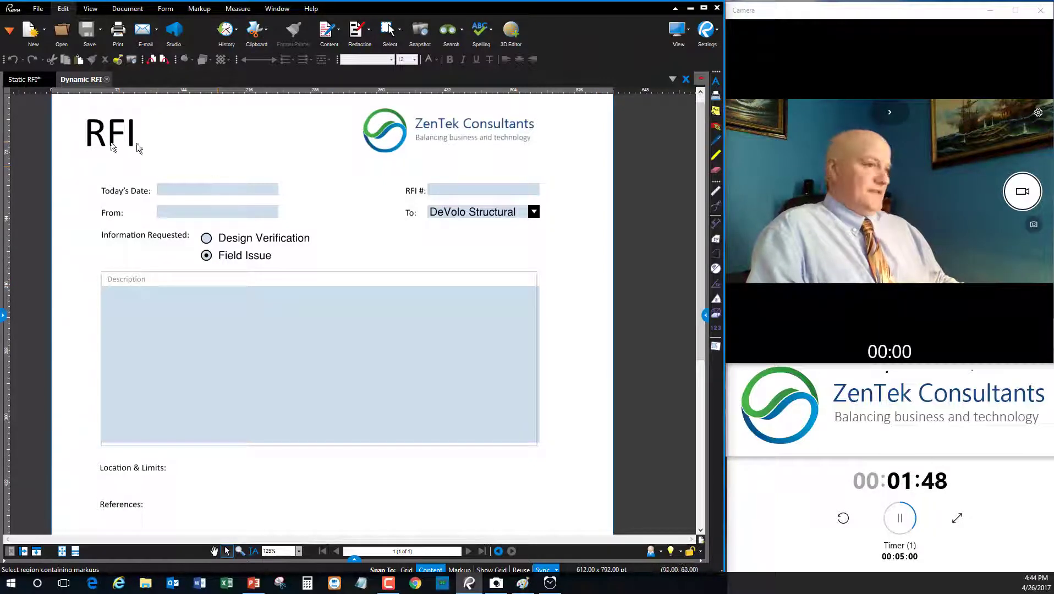
- Fill in date 1/1/11, RFI # 12345678 and the sender's name on the Dynamic RFI
left_click(176, 189)
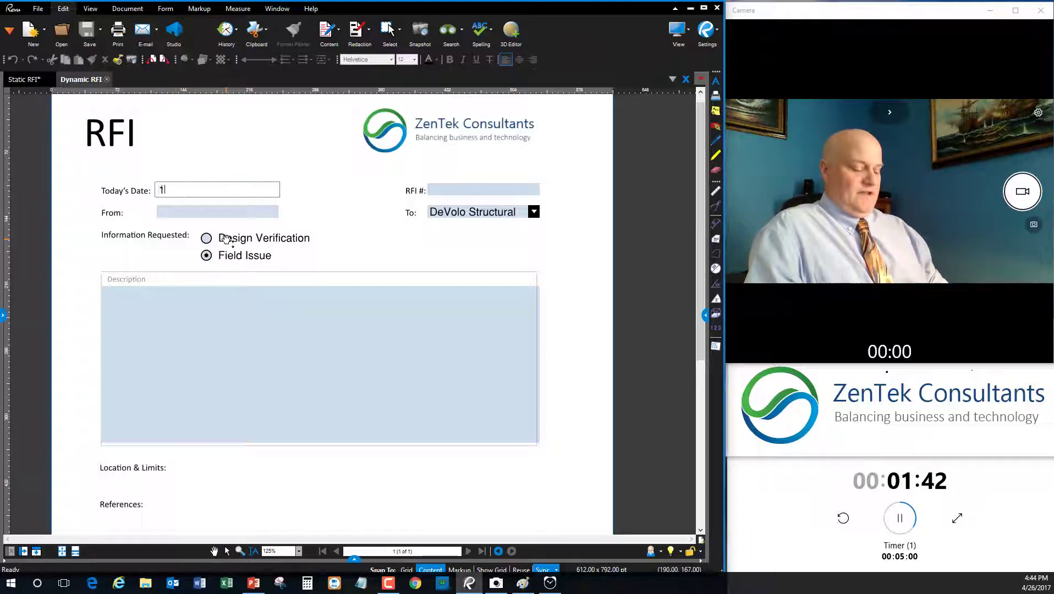
type("1/1/11")
left_click(461, 189)
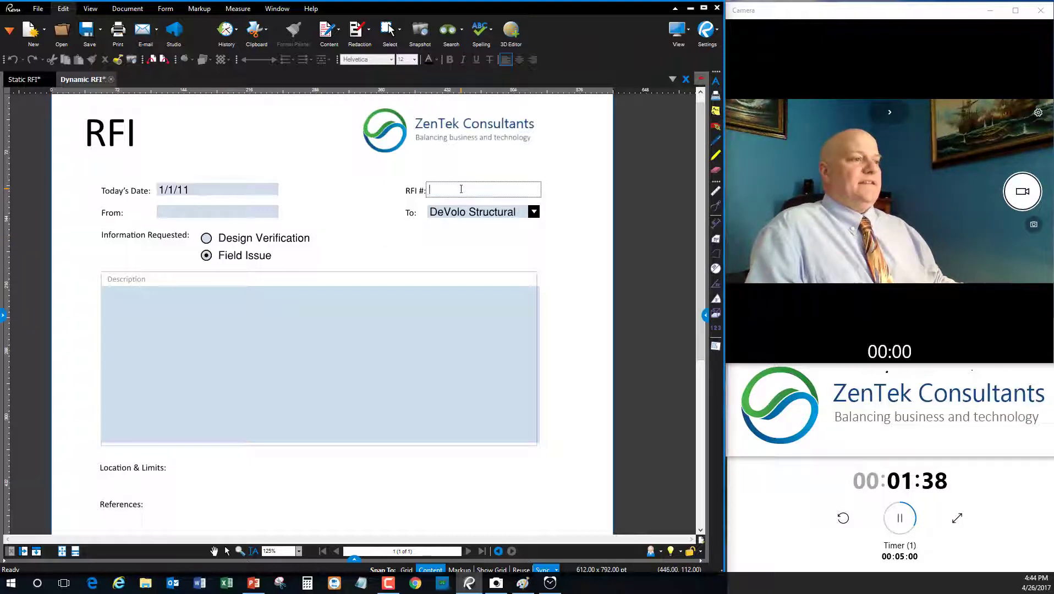
type("12345678")
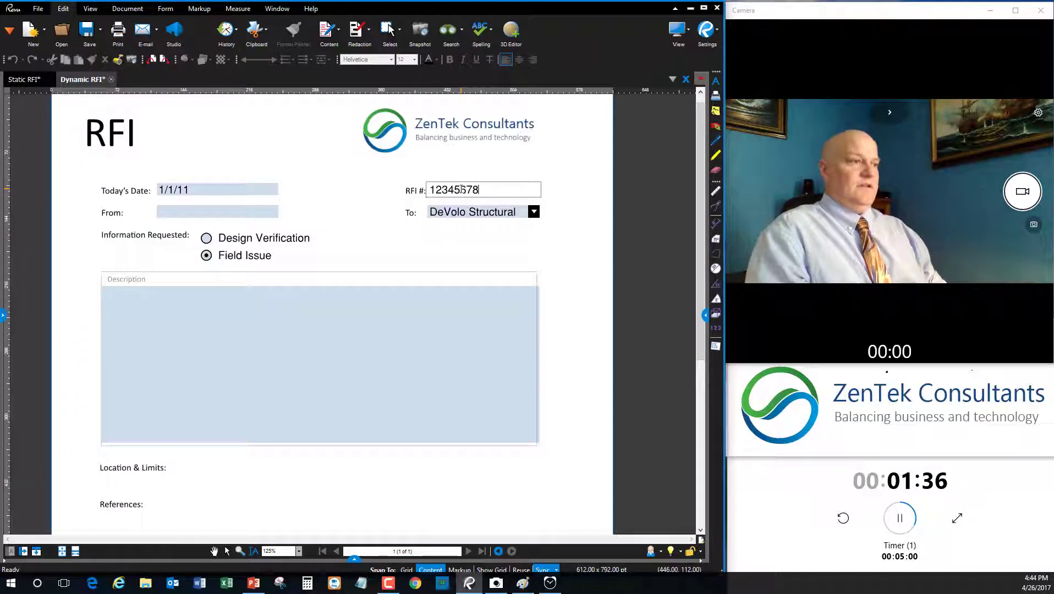
left_click(224, 211)
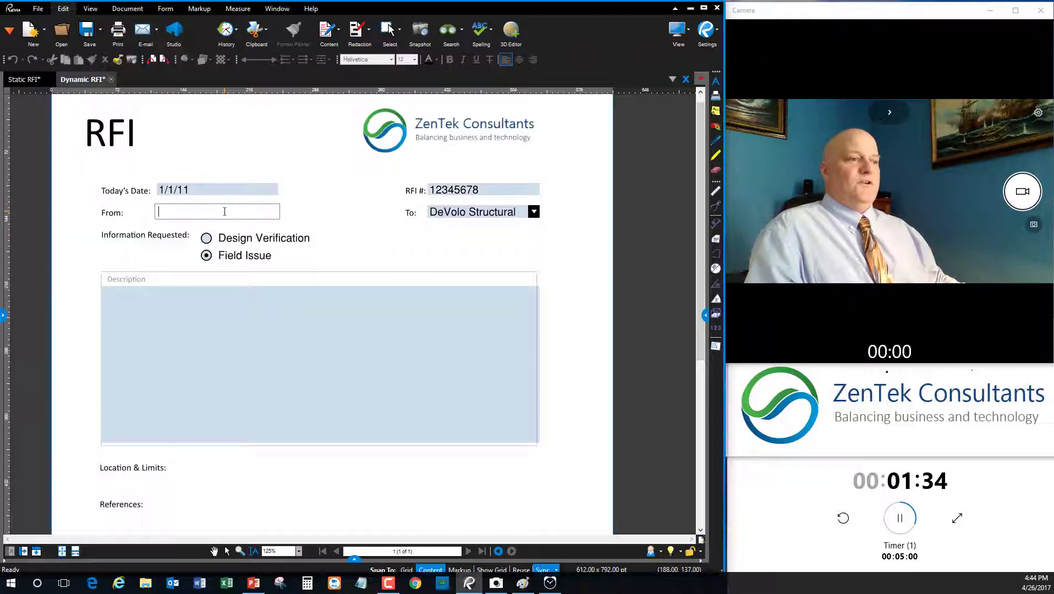
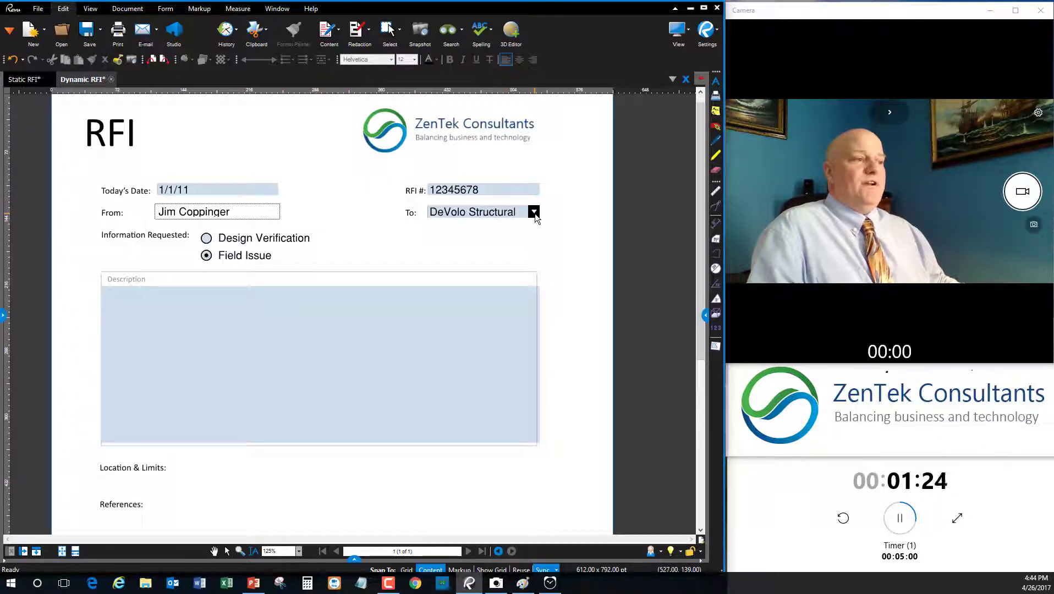
- Choose ABC Architects as recipient from the To dropdown and set the request type to Field Issue
left_click(534, 214)
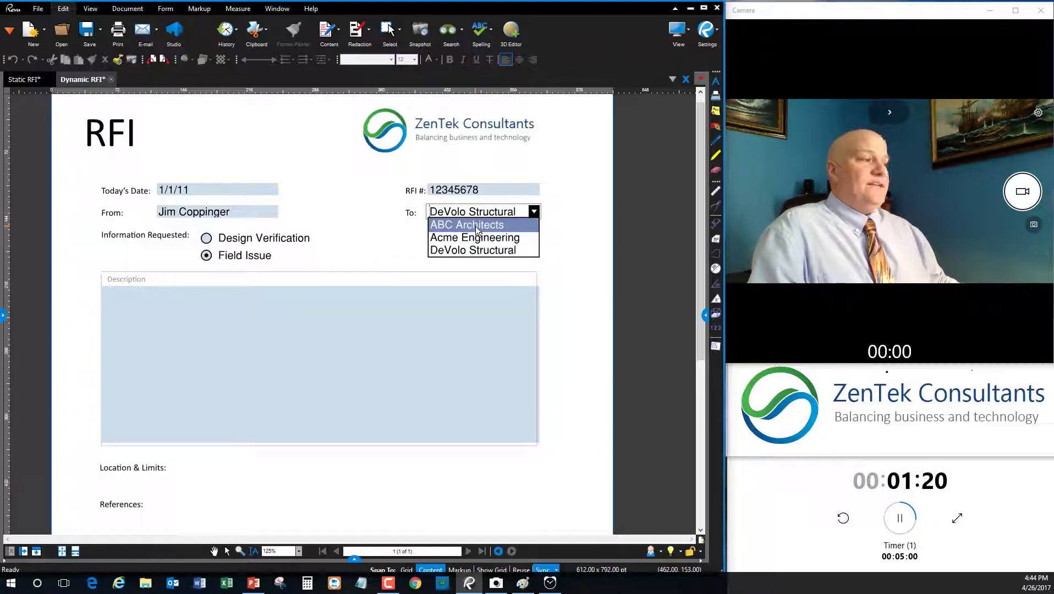
left_click(477, 240)
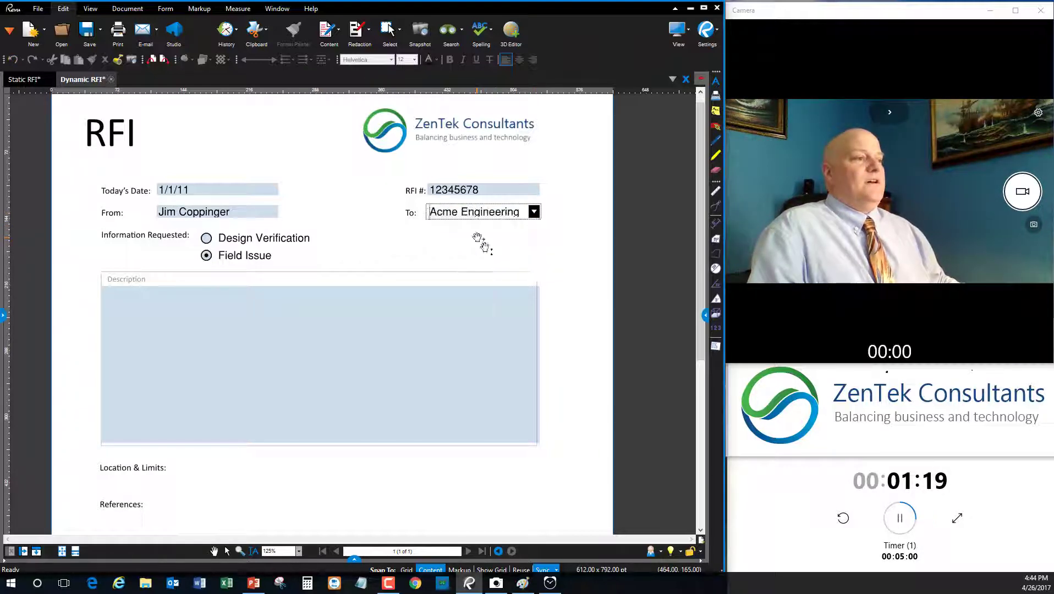
left_click(534, 213)
left_click(513, 225)
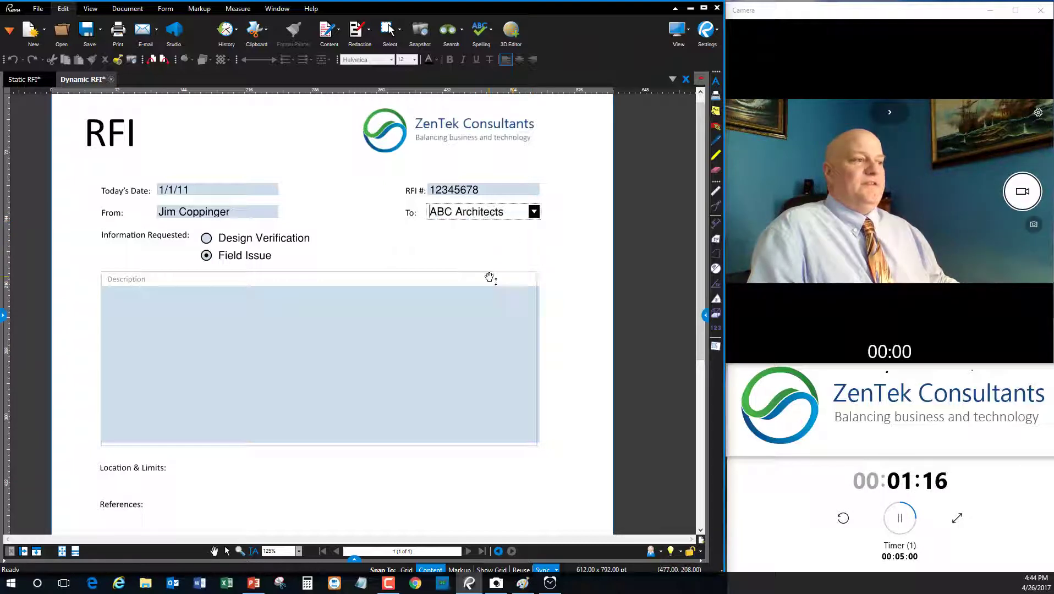
left_click(208, 241)
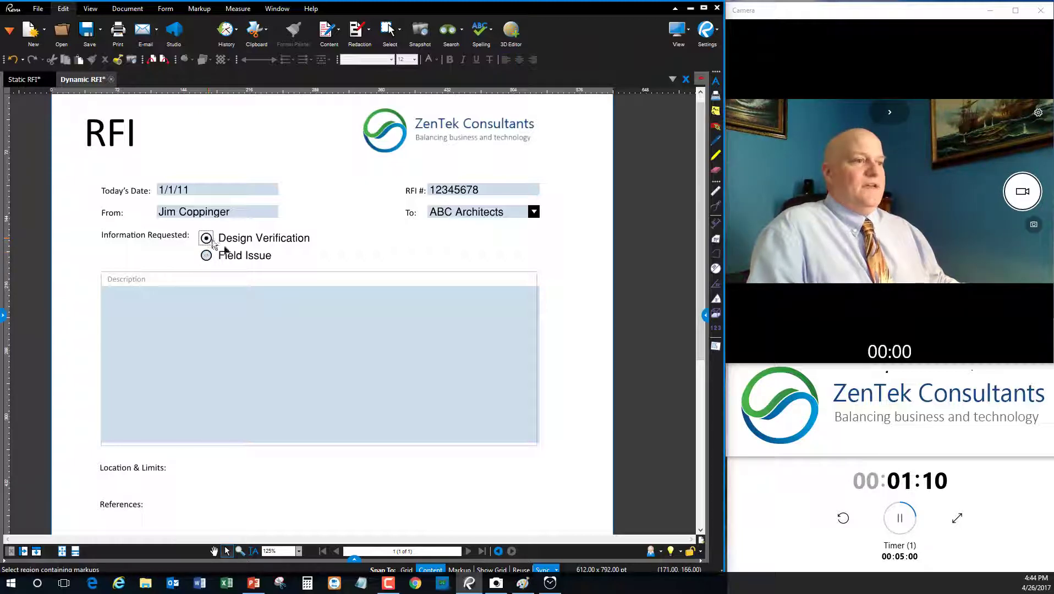
left_click(206, 256)
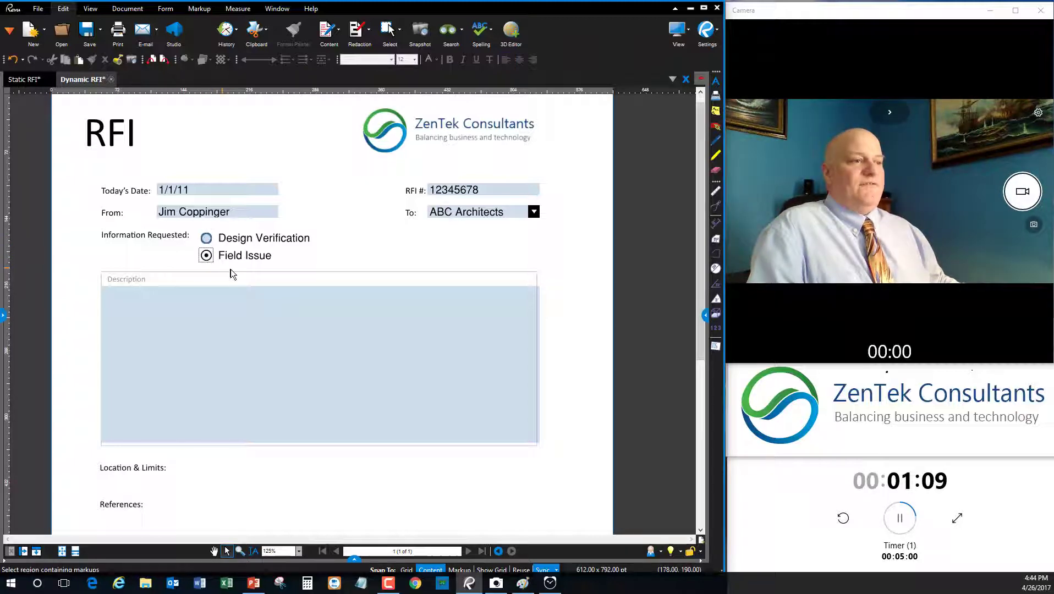
- Select Design Verification and enter four lines of placeholder text in Description
left_click(209, 242)
left_click(174, 301)
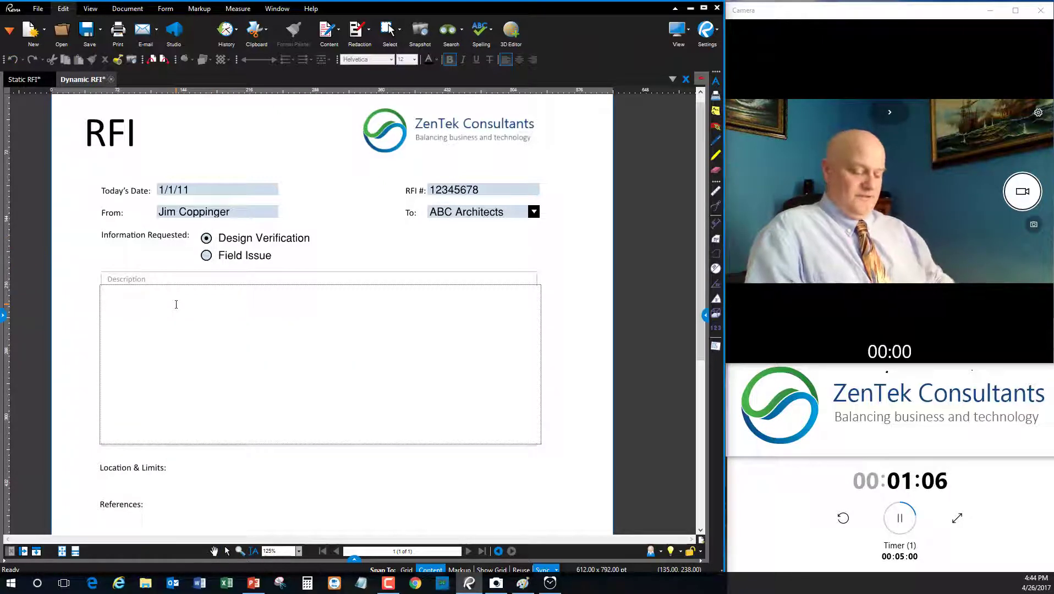
type(";ekjrhe;rkjtherktjhertk;jhert;kjerhterk;jht")
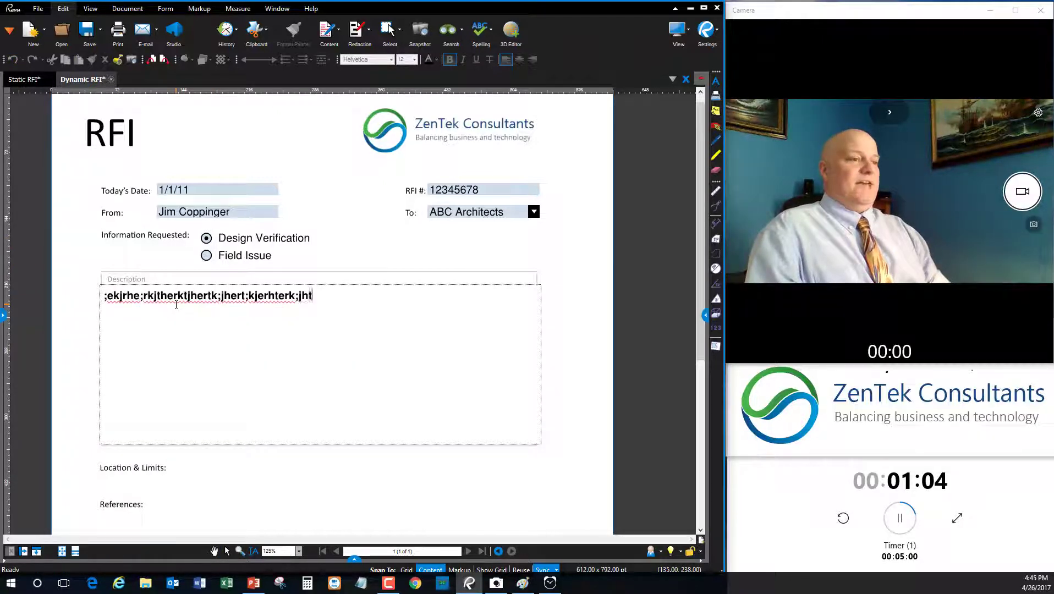
key("Return")
type("tlykjhtrlykjrht;kjtr")
key("Return")
type("rtylkjrthyk;jrthyrt")
key("Return")
type("rty;kjhrty;kjrthytrkjh")
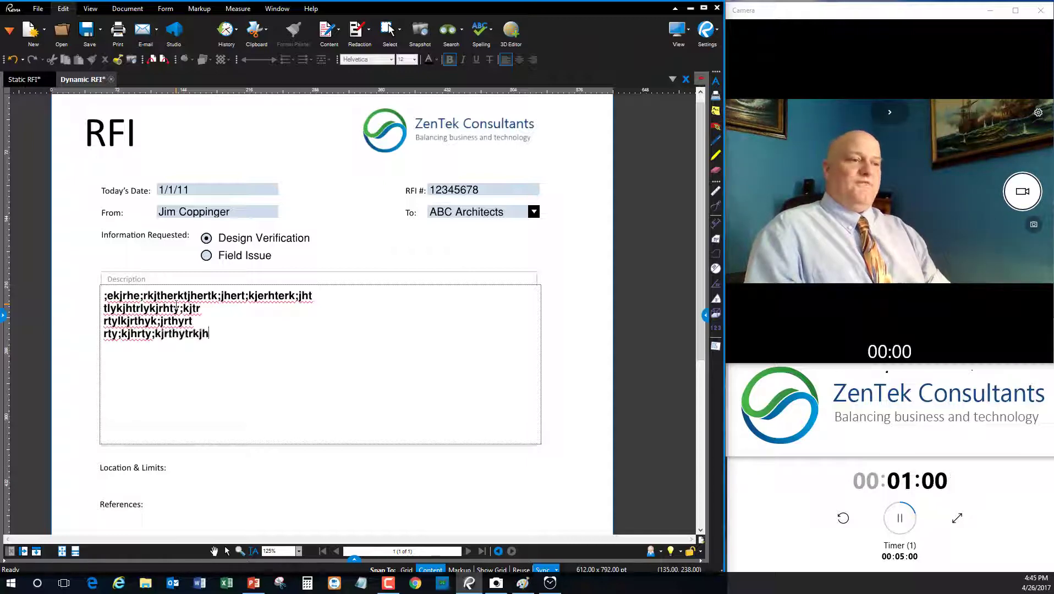
- Try the Signature field, cancel the New Digital ID setup, and select the signature Date field
scroll(214, 383, "down", 5)
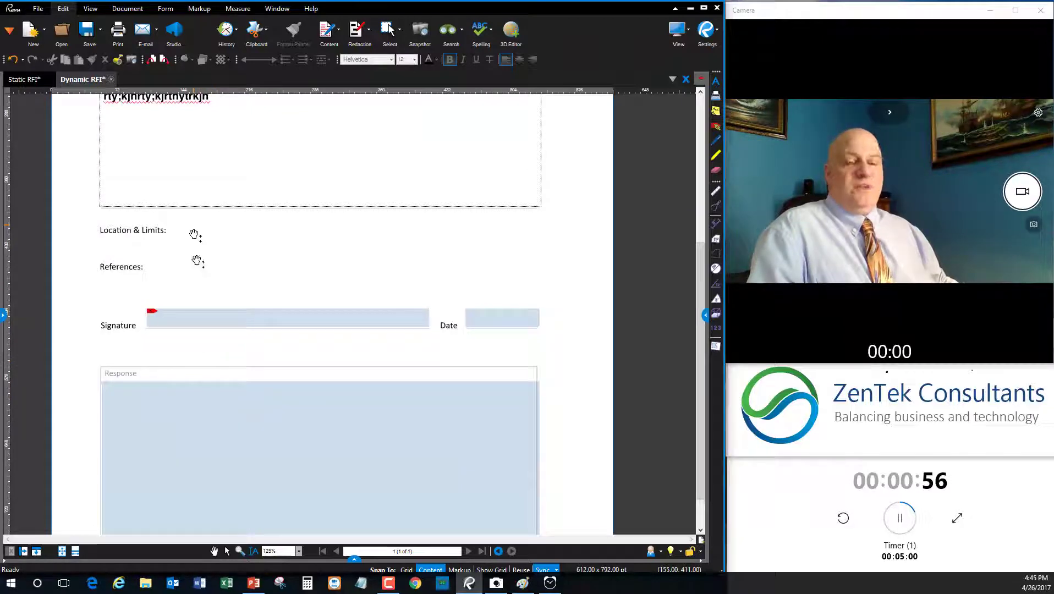
left_click(182, 328)
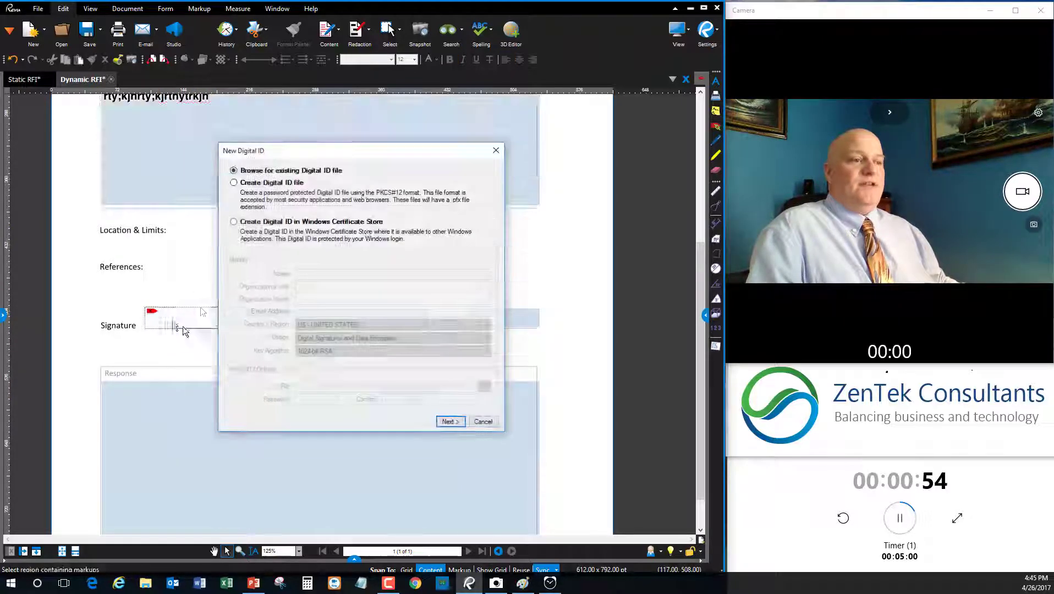
left_click(496, 151)
left_click(473, 317)
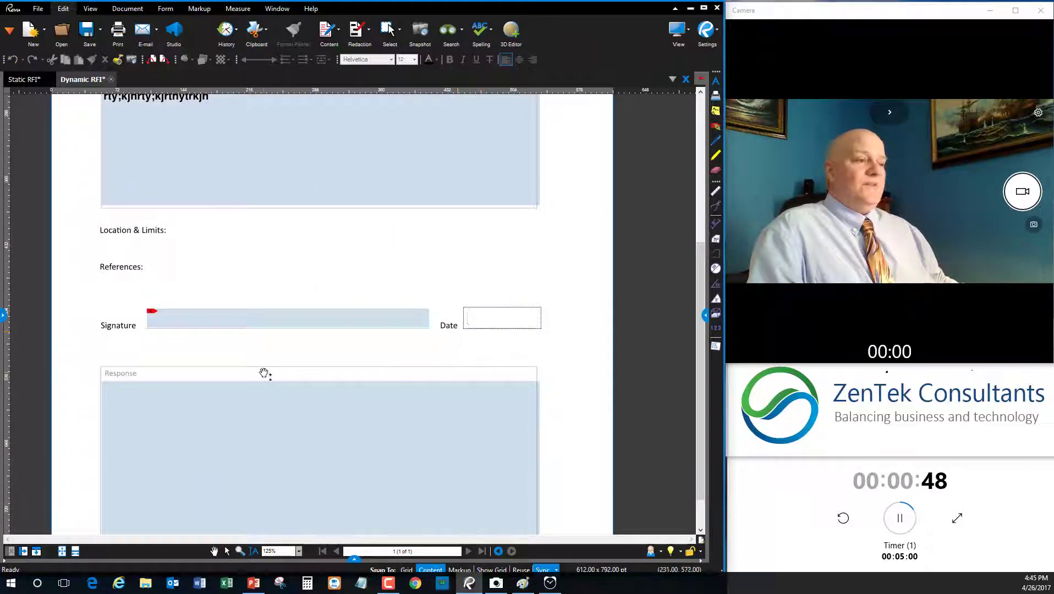
scroll(265, 374, "down", 2)
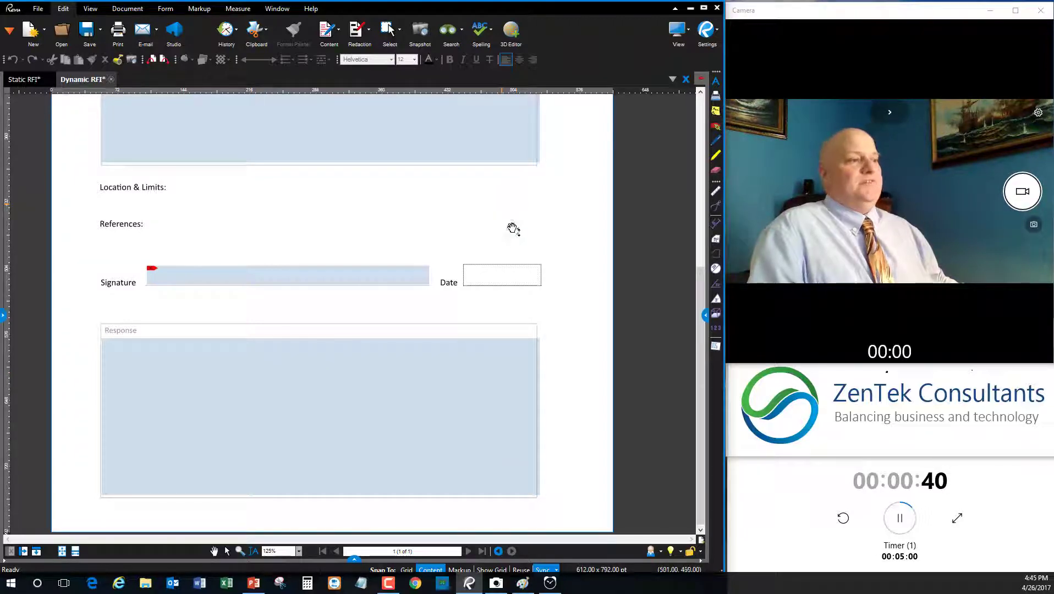
scroll(513, 229, "up", 5)
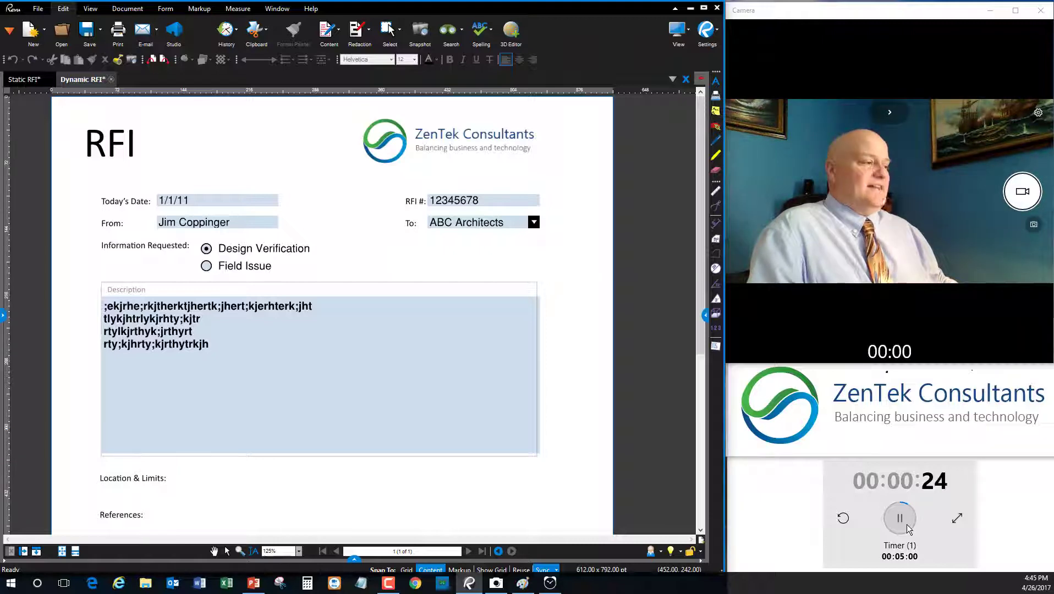
- Pause the countdown at 00:24, minimize Revu, and show closing slide 3 'Let Us Help Your Business!'
left_click(902, 520)
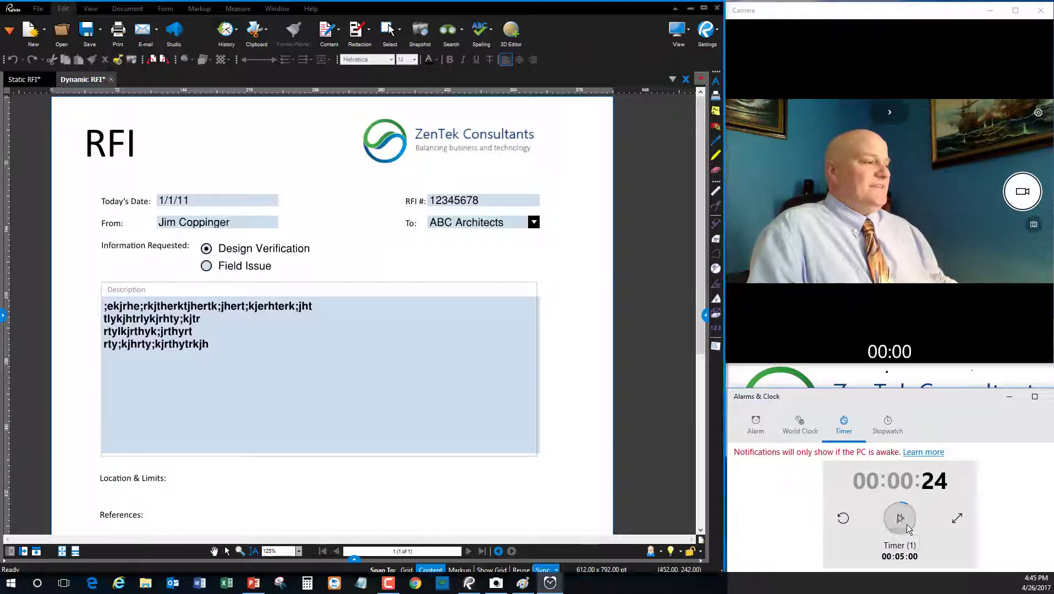
left_click(690, 9)
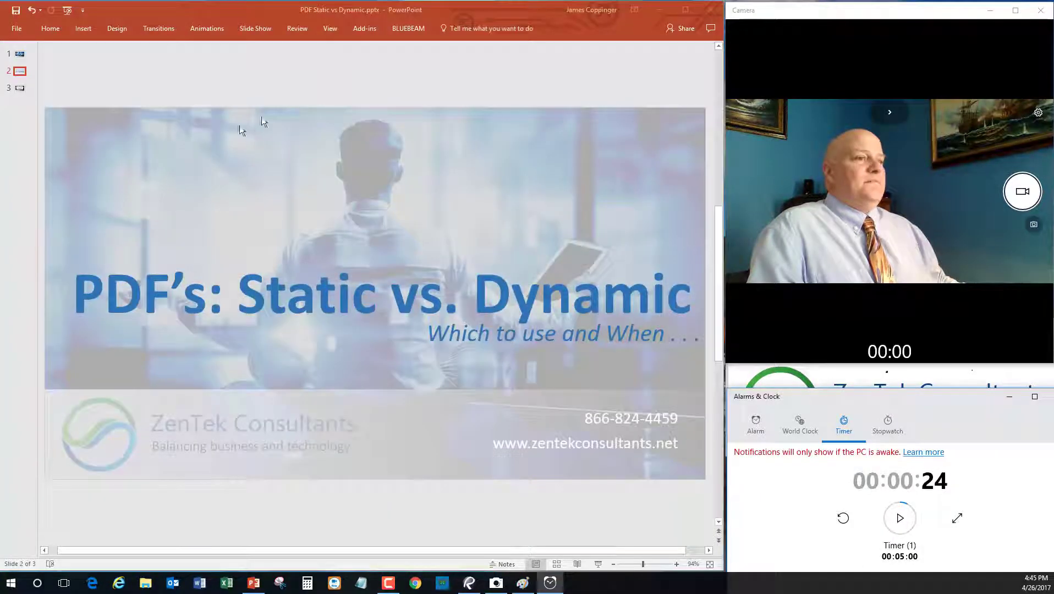
left_click(20, 88)
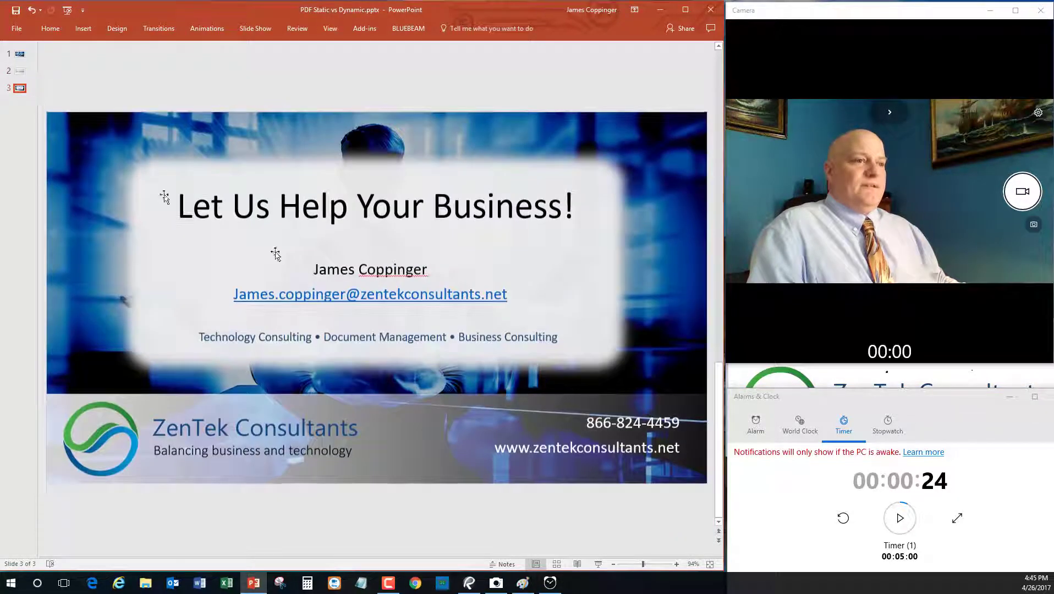